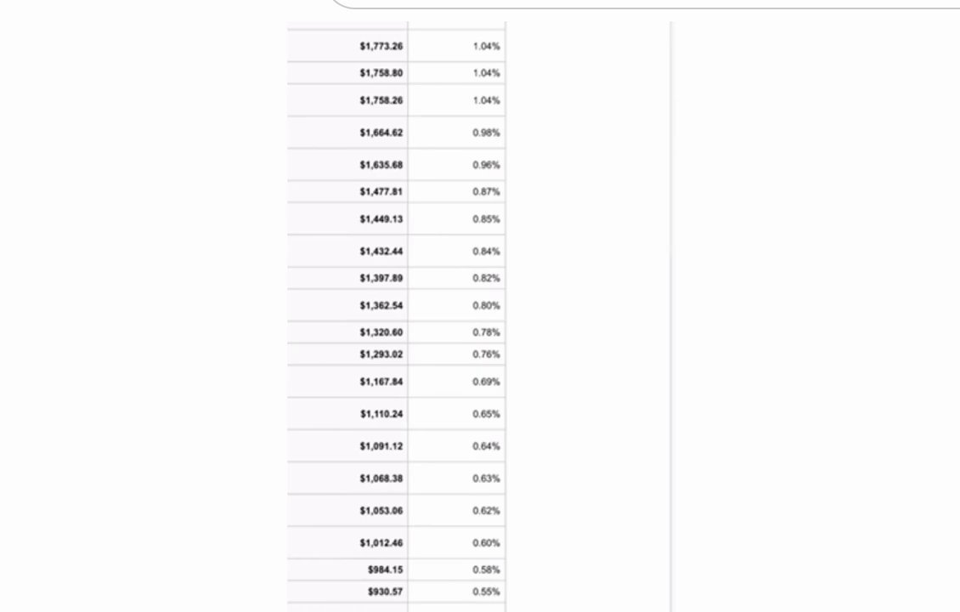
scroll(395, 306, "down", 2)
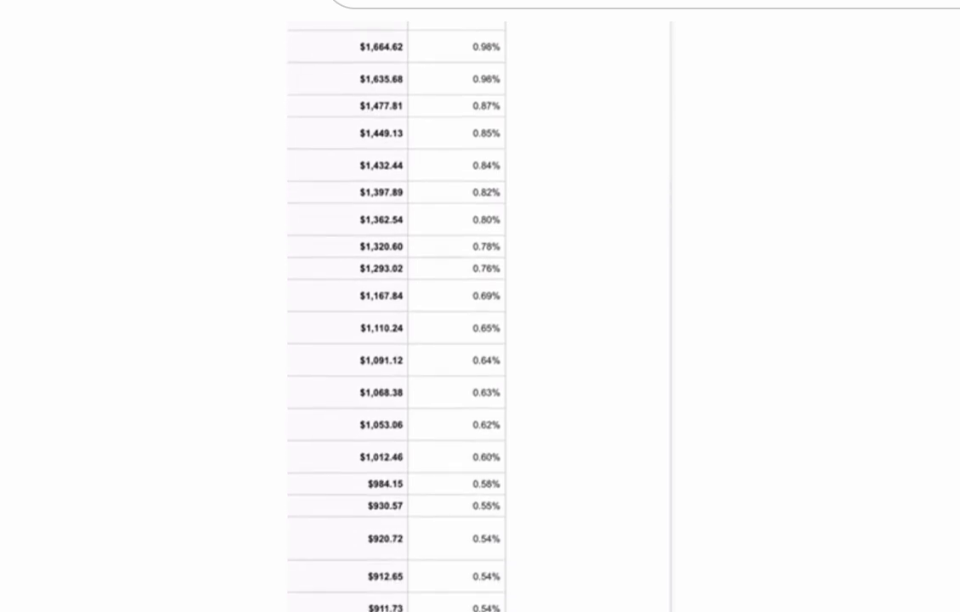